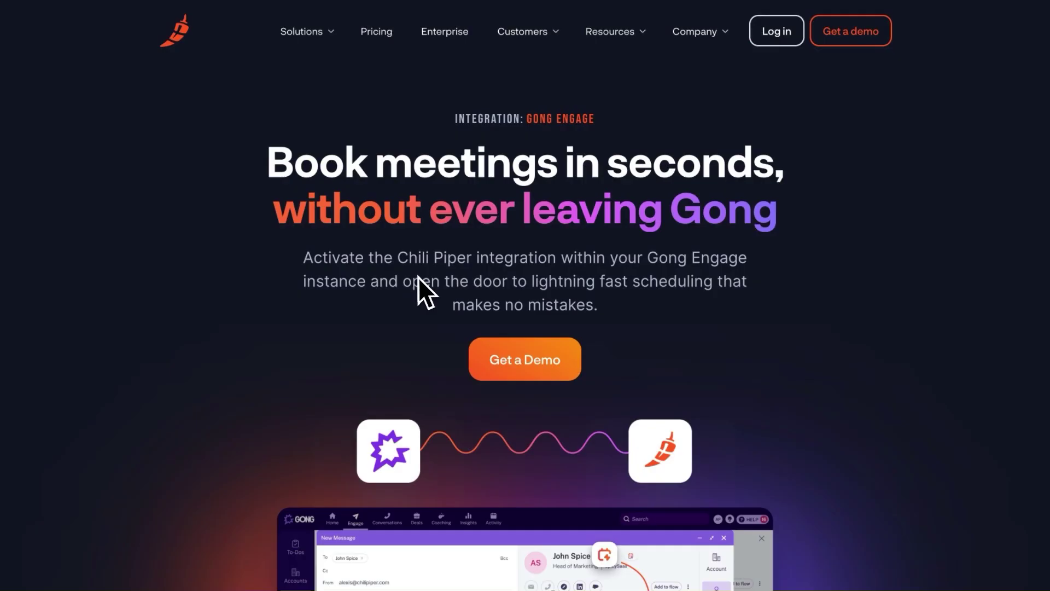
Open the Chili Piper extension's booking tools, then return to the Gong Engage People list filtered by 'Chili'.
{"action": "scroll", "coordinate": [418, 277], "scroll_direction": "down", "scroll_amount": 8}
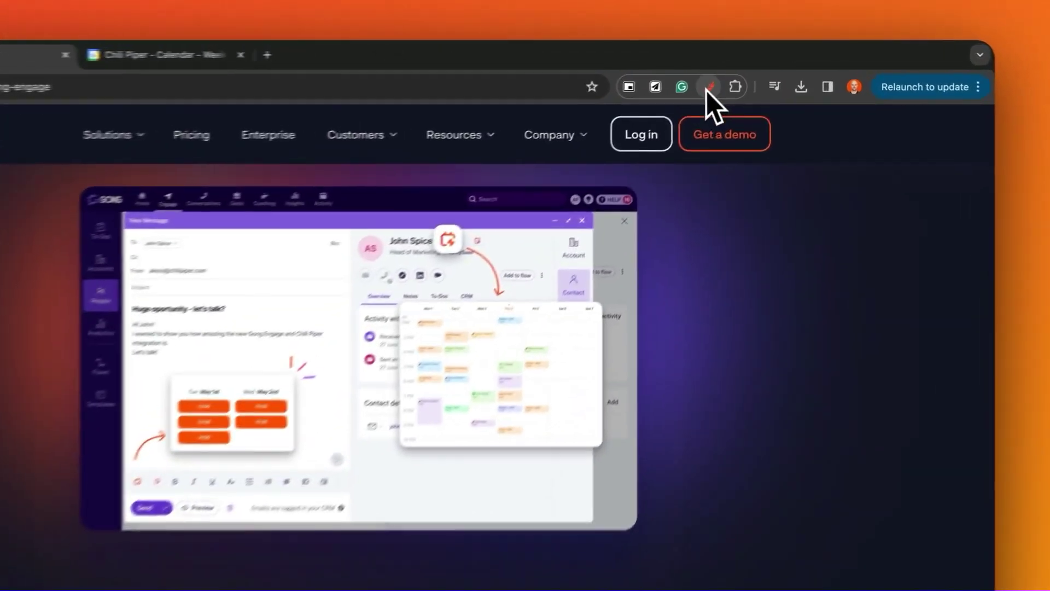
{"action": "left_click", "coordinate": [750, 70]}
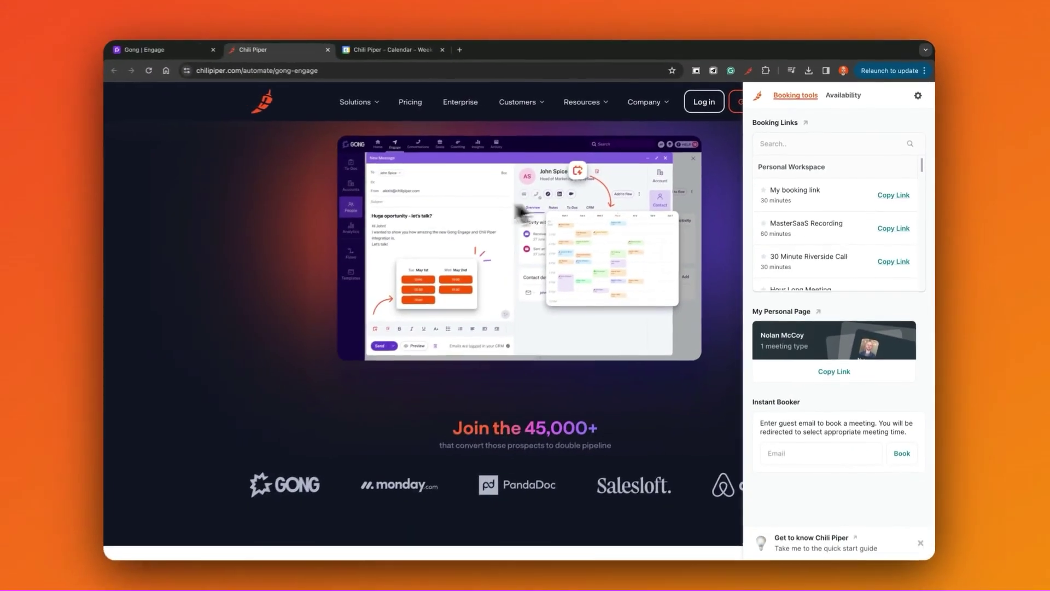
{"action": "left_click", "coordinate": [170, 50]}
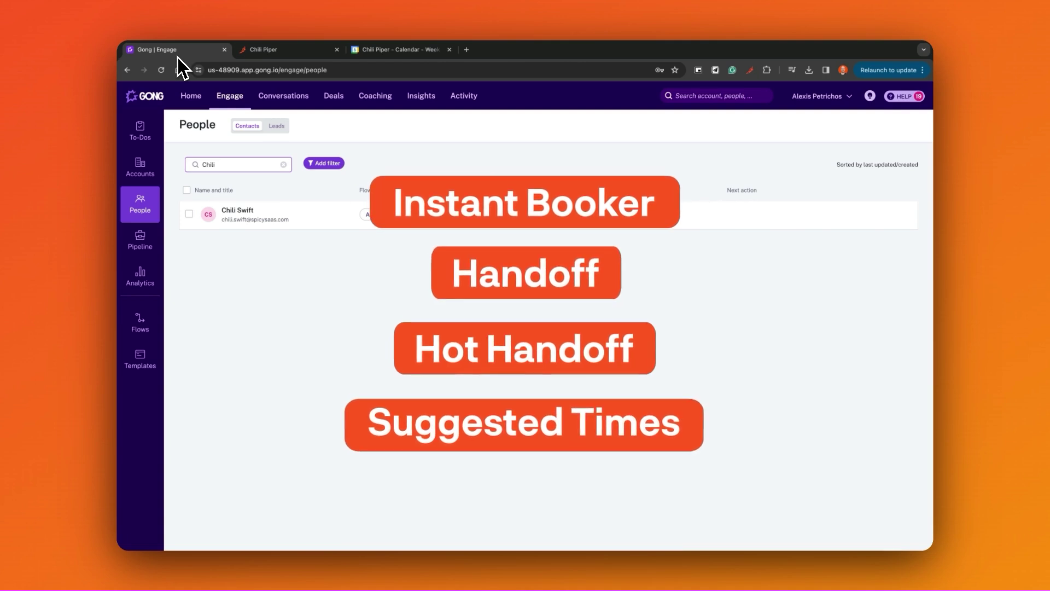
Open the prospect contact's details panel in Gong Engage.
{"action": "left_click", "coordinate": [253, 214]}
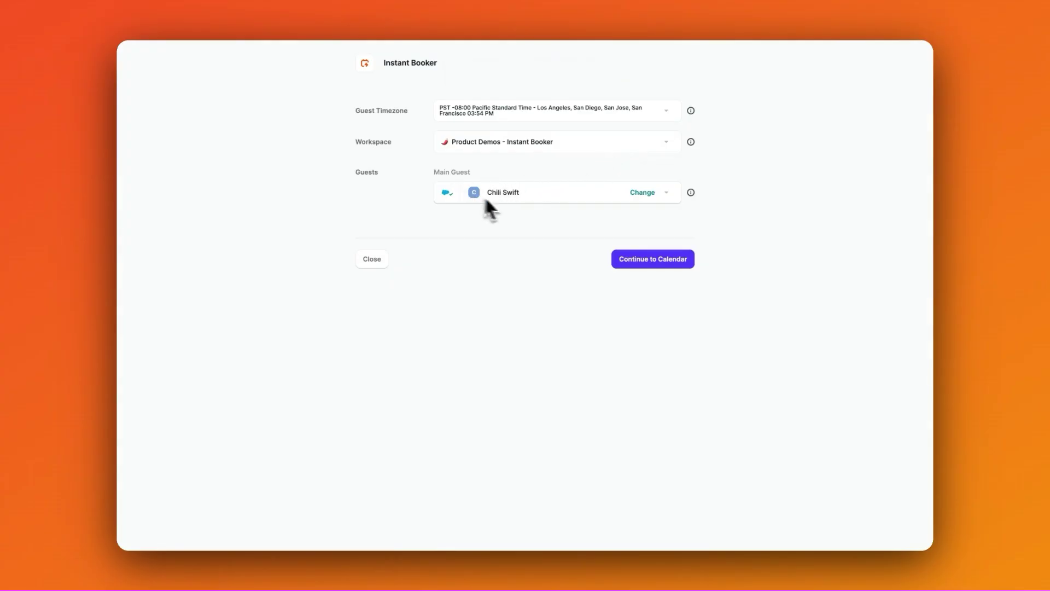
Book for a teammate found by name, choosing Thursday Feb 8, 12:15–12:45 PM.
{"action": "left_click", "coordinate": [628, 267]}
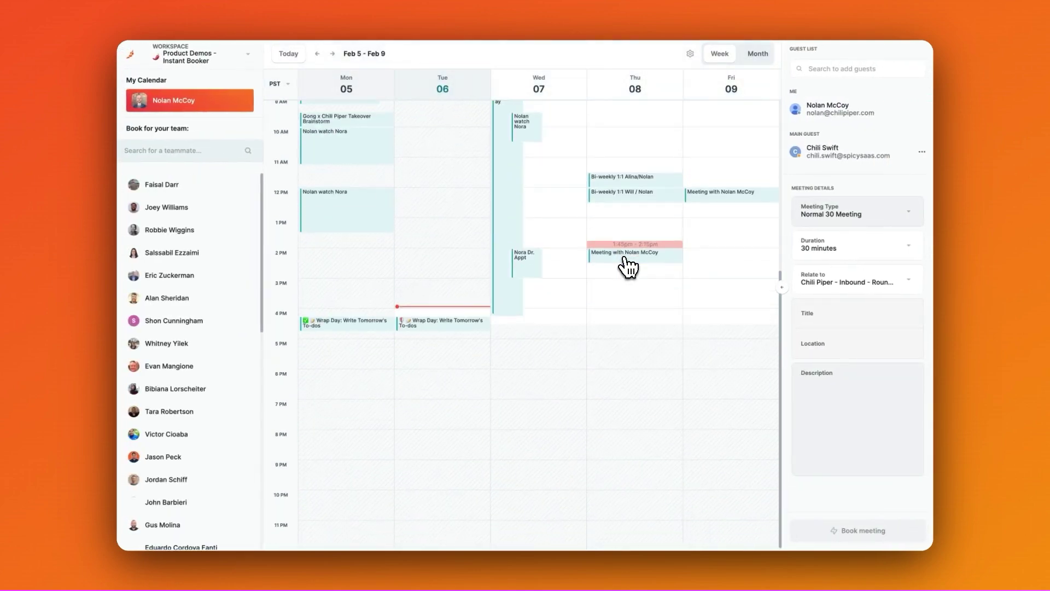
{"action": "left_click", "coordinate": [217, 154]}
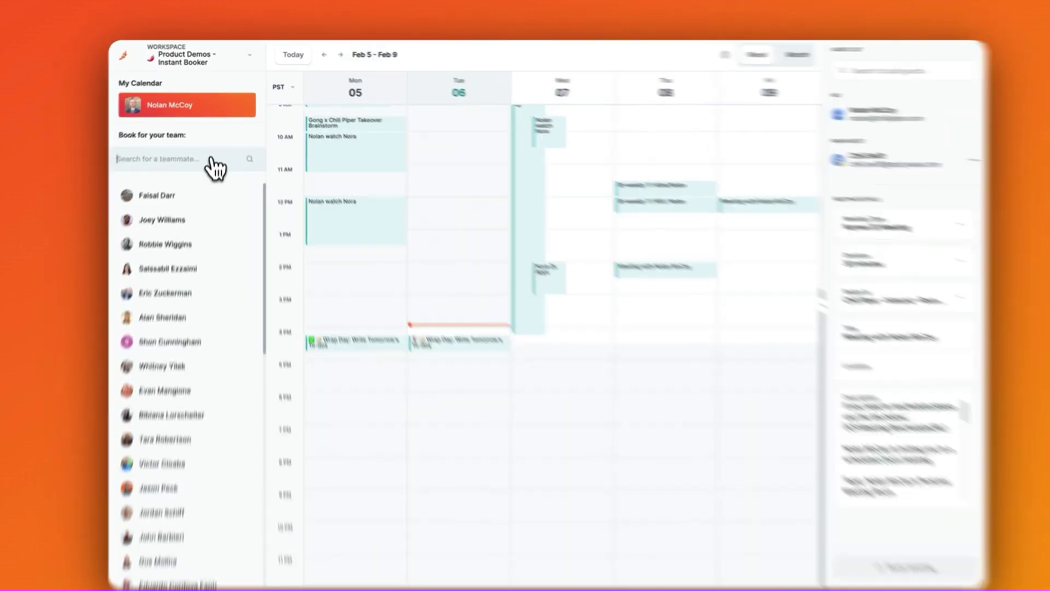
{"action": "type", "text": "Byron"}
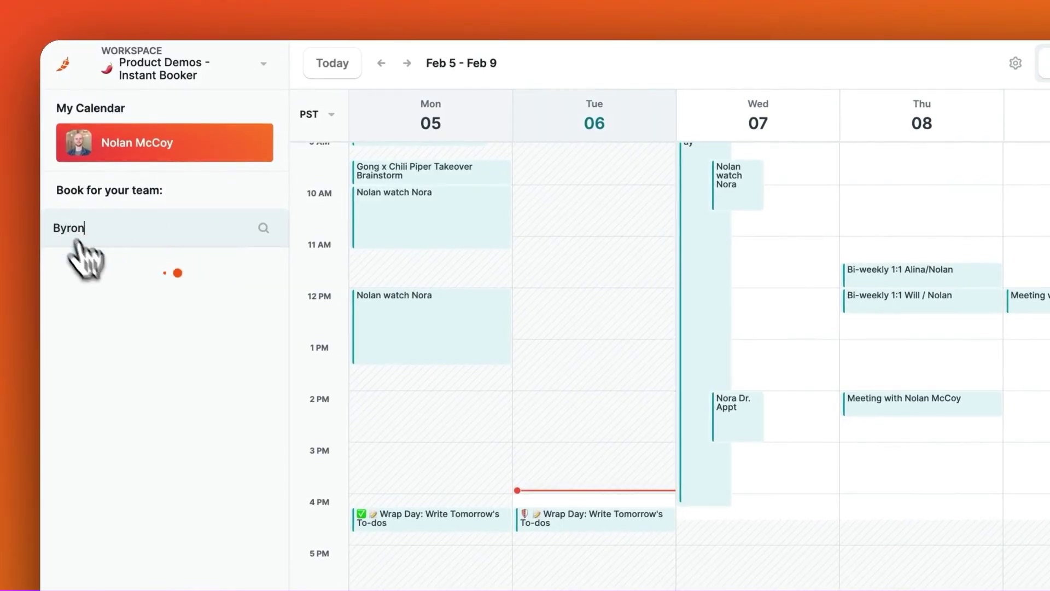
{"action": "left_click", "coordinate": [113, 289]}
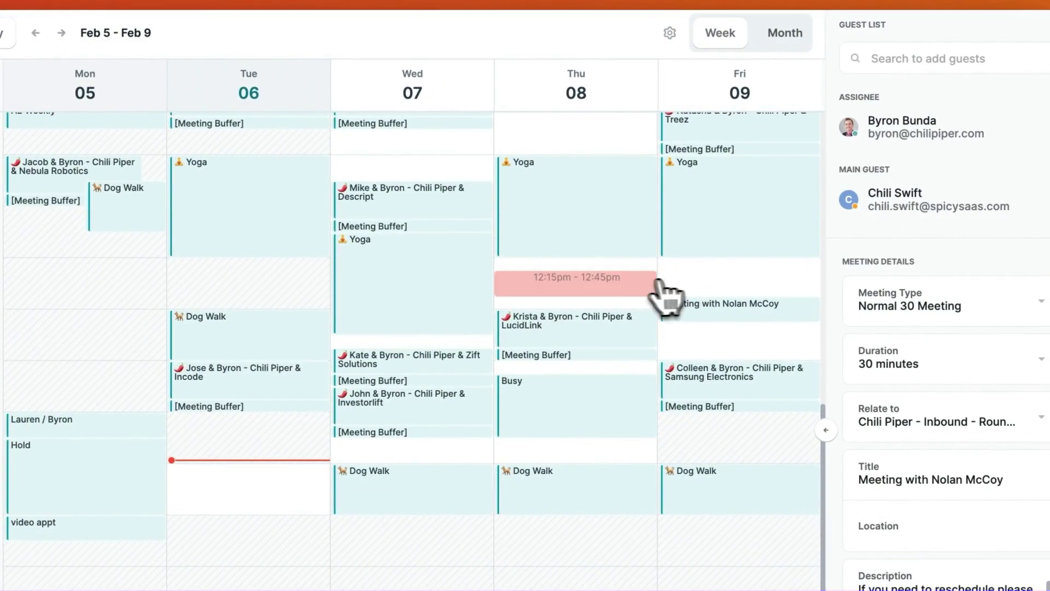
{"action": "left_click", "coordinate": [614, 296]}
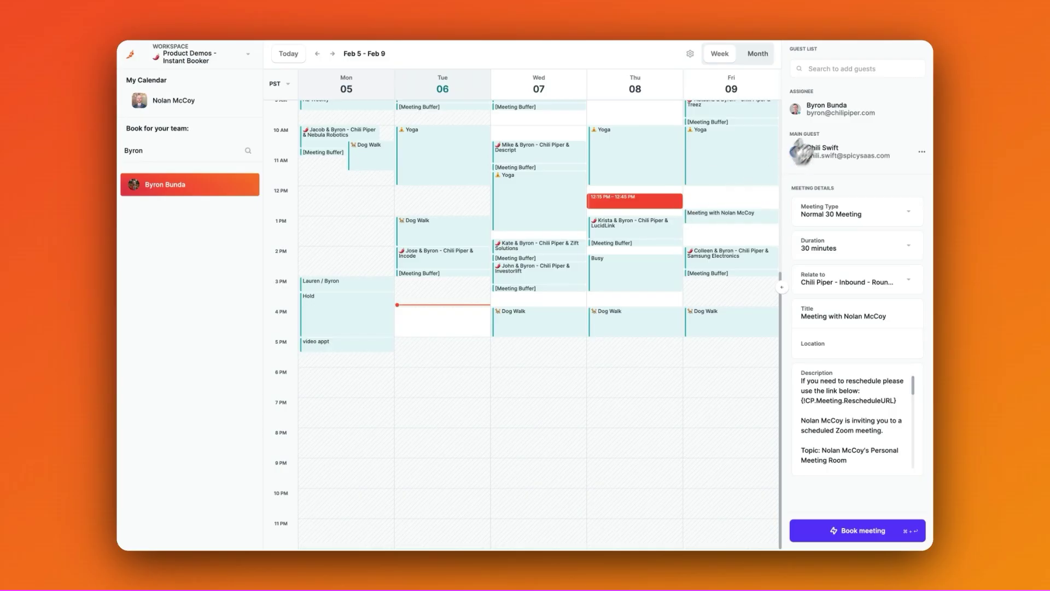
Add a colleague found by name to the Guest List, then review the meeting description.
{"action": "left_click", "coordinate": [903, 69]}
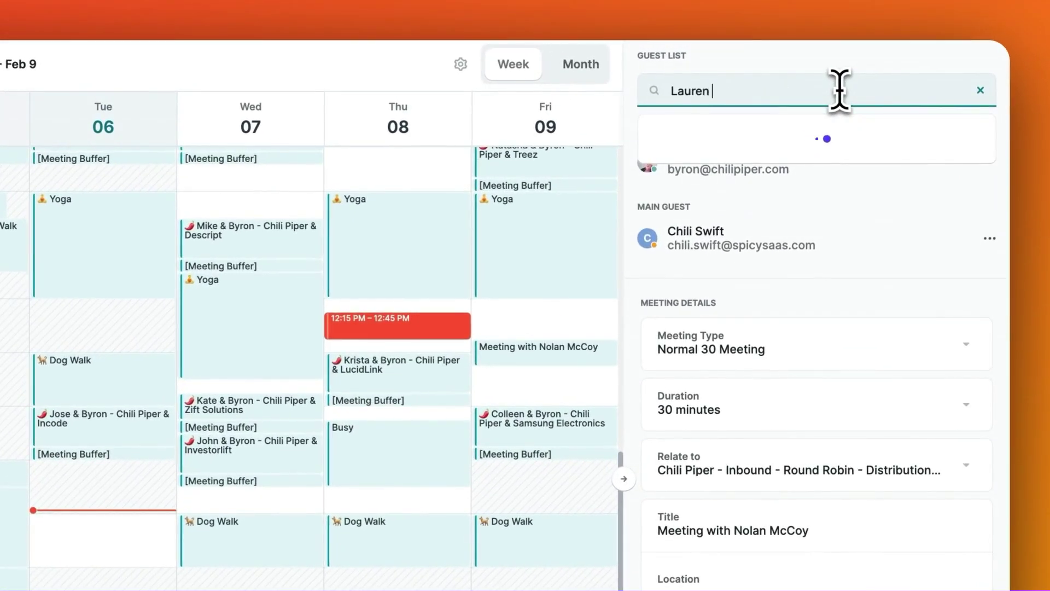
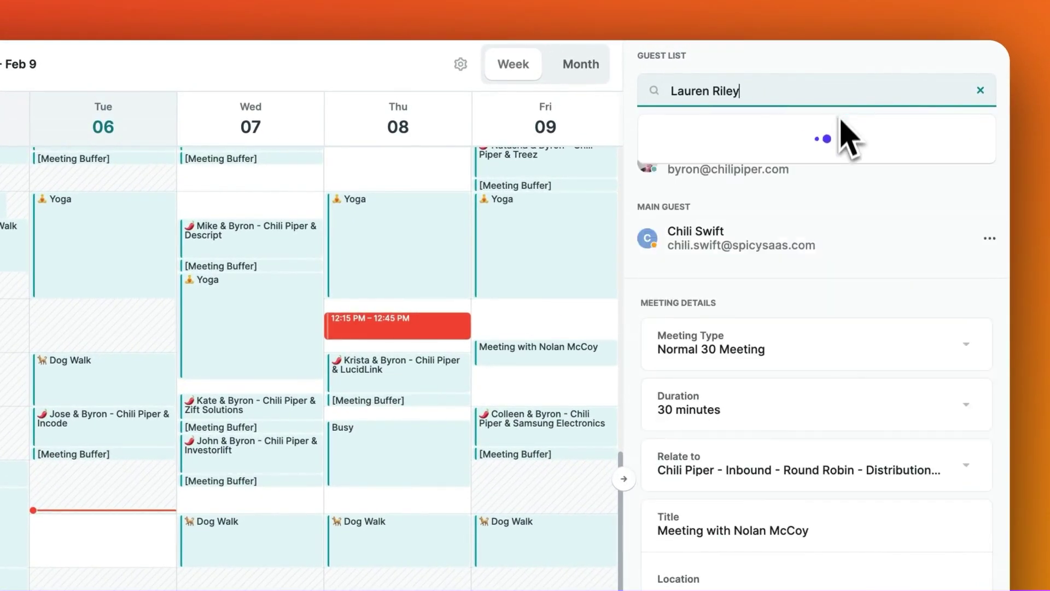
{"action": "left_click", "coordinate": [836, 137]}
{"action": "left_click", "coordinate": [832, 353]}
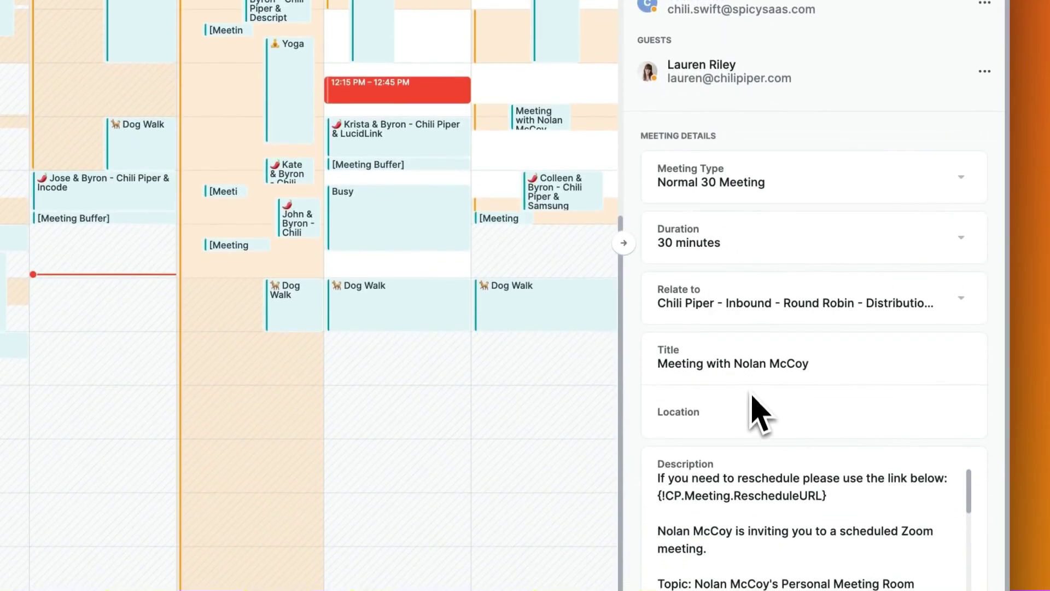
{"action": "scroll", "coordinate": [766, 432], "scroll_direction": "down", "scroll_amount": 10}
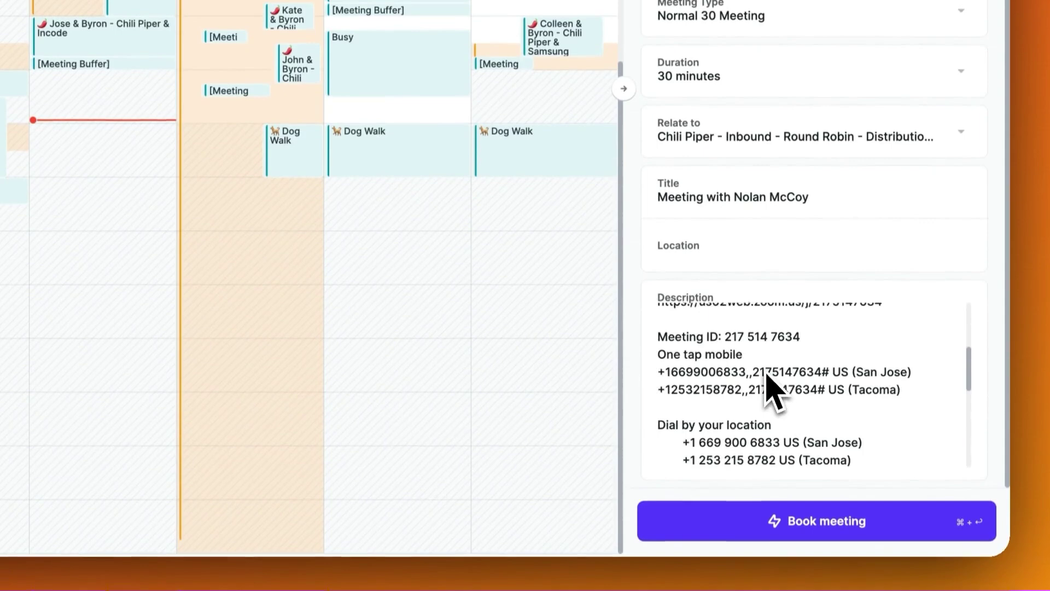
{"action": "scroll", "coordinate": [771, 385], "scroll_direction": "down", "scroll_amount": 5}
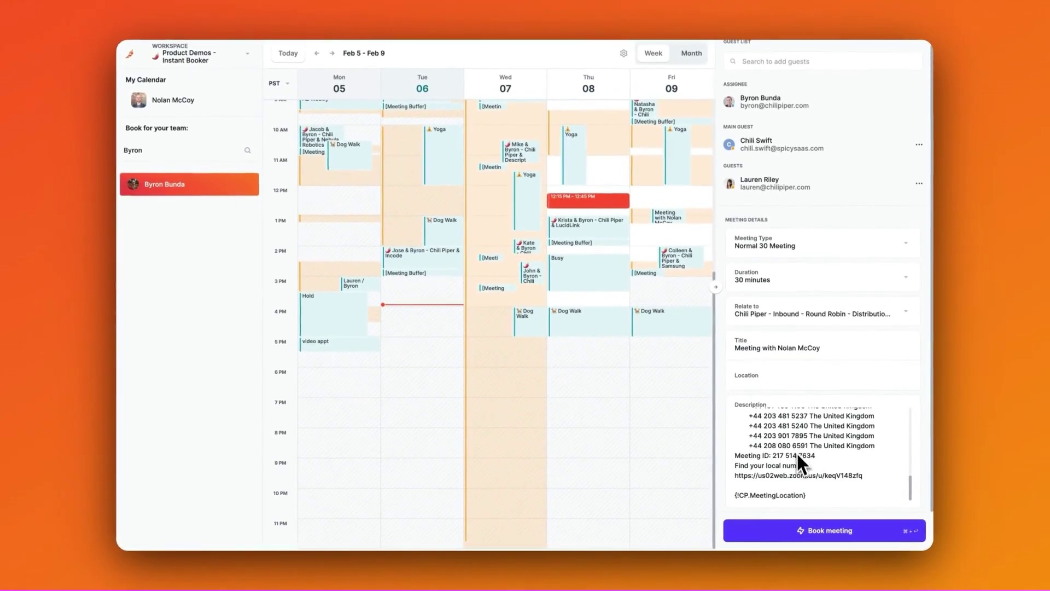
Book the Thursday meeting, then continue to the Handoff & Concierge workspace's booking calendar in full screen.
{"action": "left_click", "coordinate": [806, 533]}
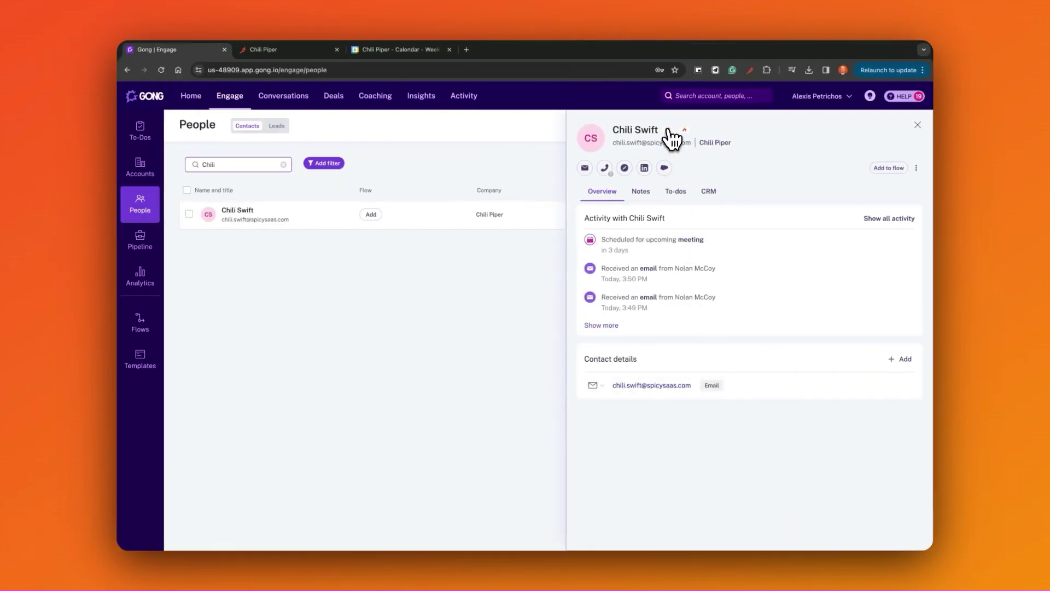
{"action": "key", "text": "ctrl+super+f"}
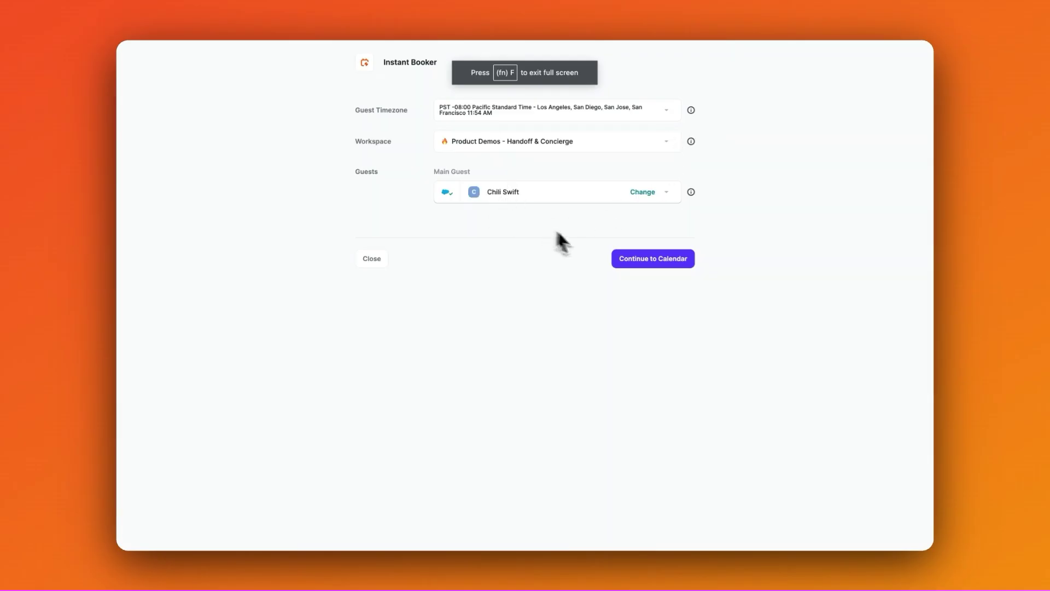
{"action": "left_click", "coordinate": [620, 259]}
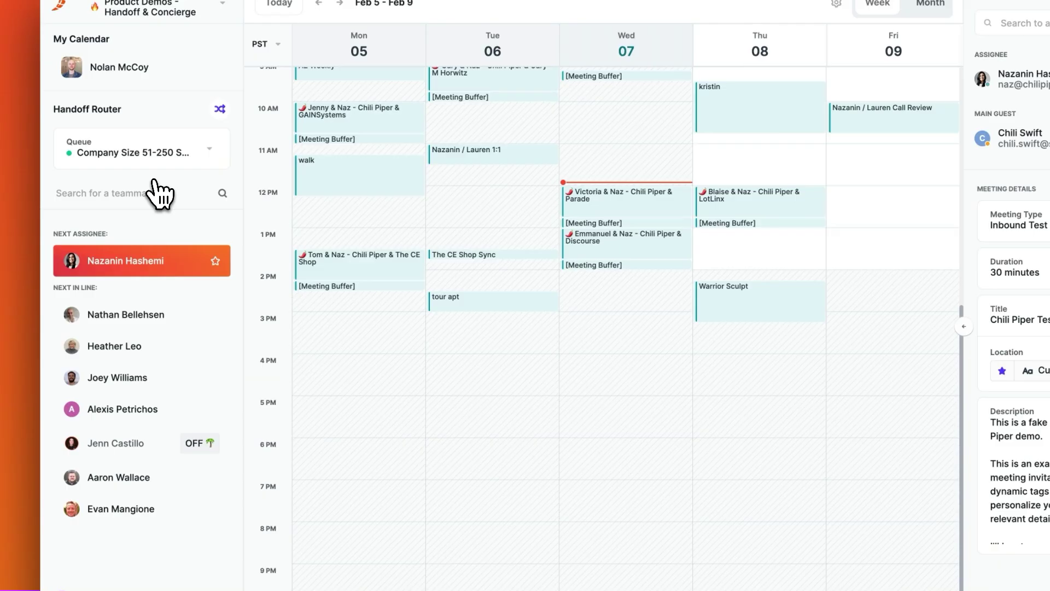
Book Thursday 11:00–11:30 AM through the Strict RR for Handoff queue with everyone's availability shown.
{"action": "left_click", "coordinate": [138, 156]}
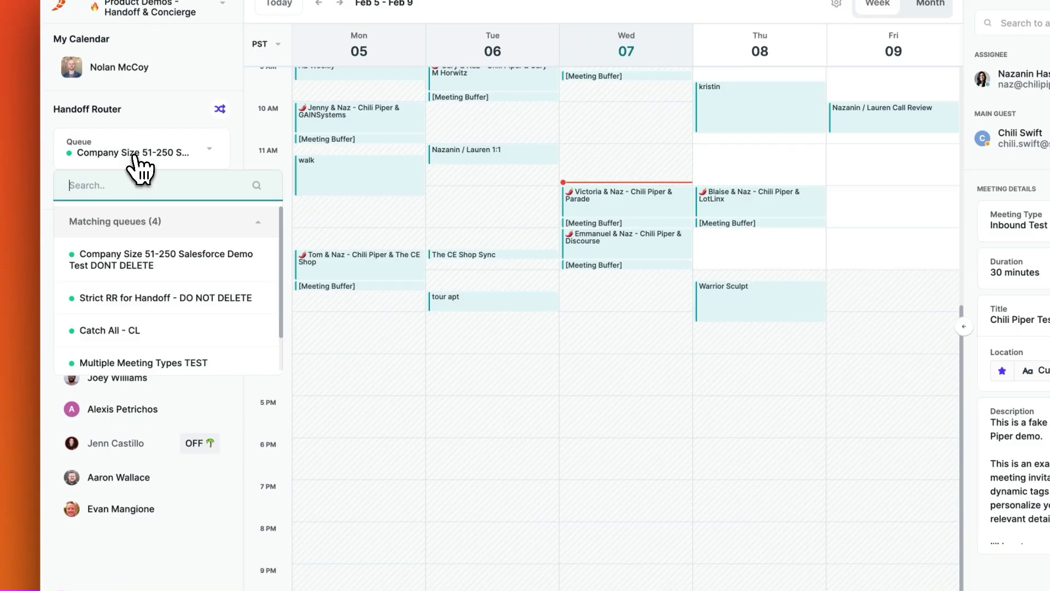
{"action": "left_click", "coordinate": [136, 299]}
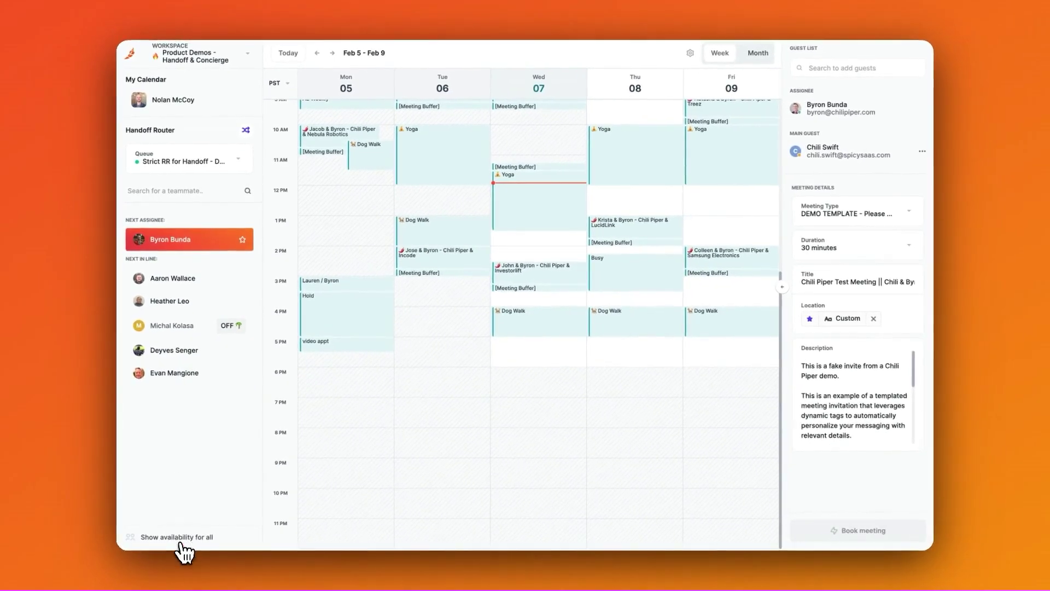
{"action": "left_click", "coordinate": [181, 542]}
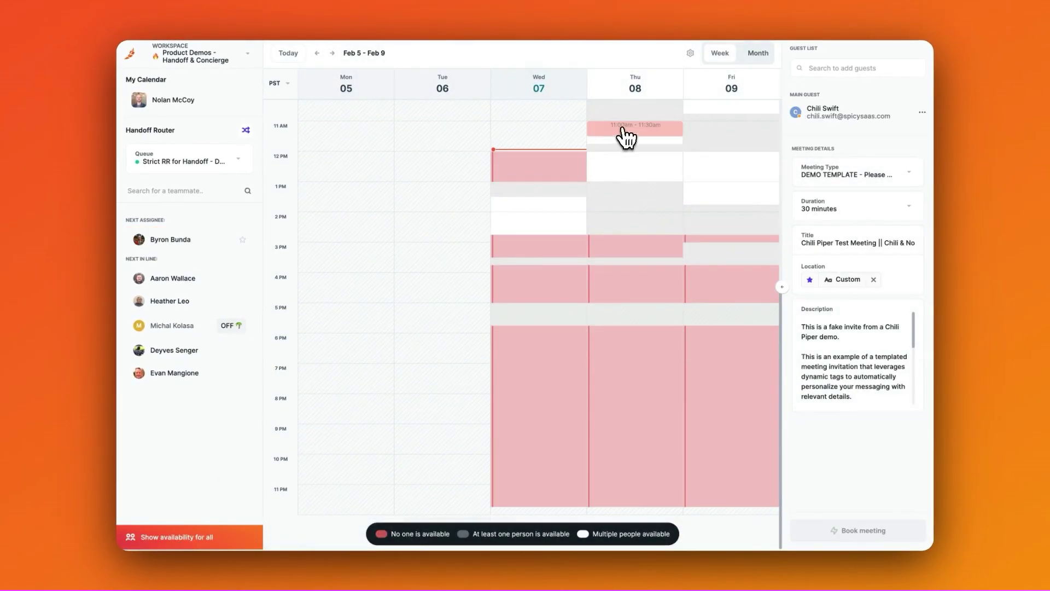
{"action": "left_click", "coordinate": [649, 164]}
{"action": "left_click", "coordinate": [838, 535]}
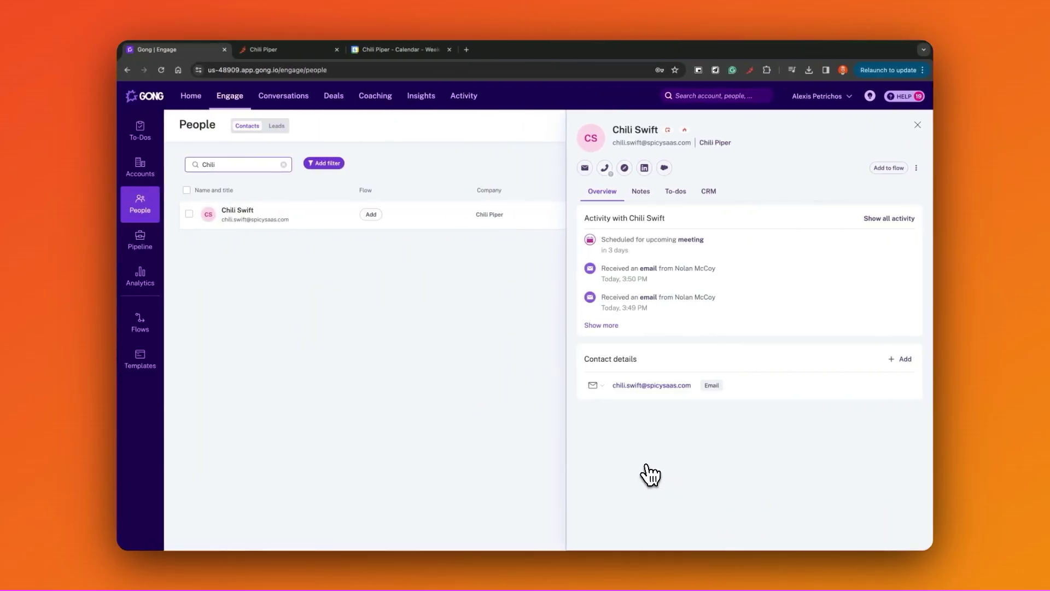
Open the Handoff Router on the contact and hand the prospect to the next-in-turn rep.
{"action": "left_click", "coordinate": [664, 168]}
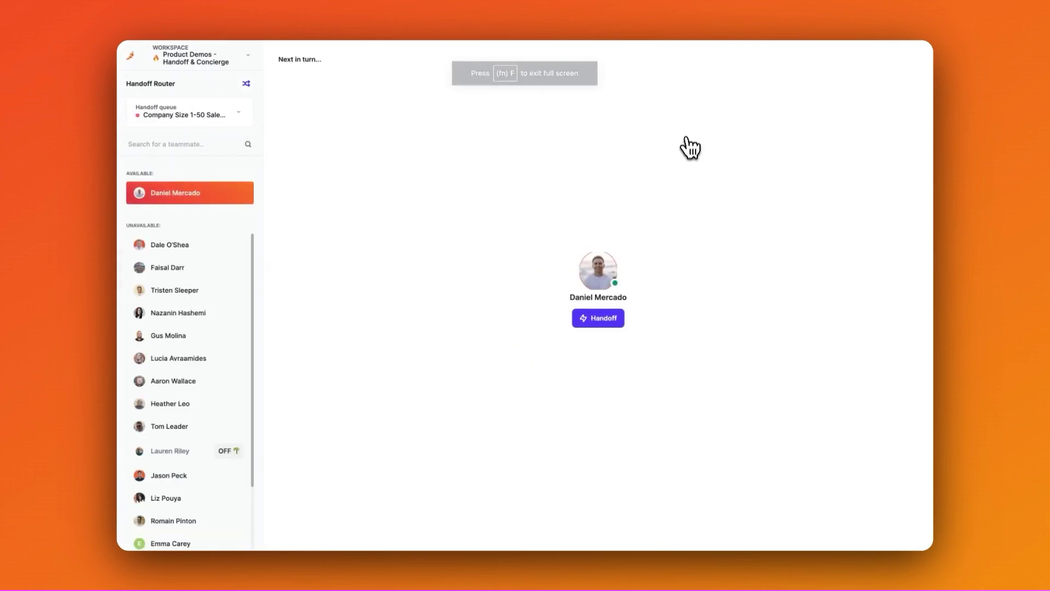
{"action": "left_click", "coordinate": [617, 318]}
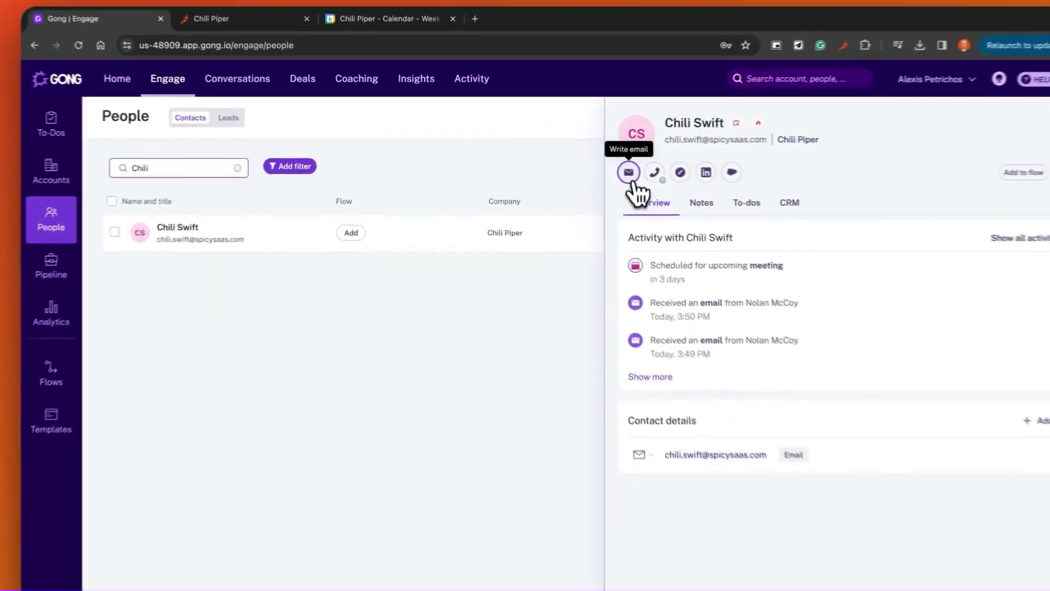
Start an email to the prospect and place the cursor below 'Here are some times that I'm free'.
{"action": "left_click", "coordinate": [585, 168]}
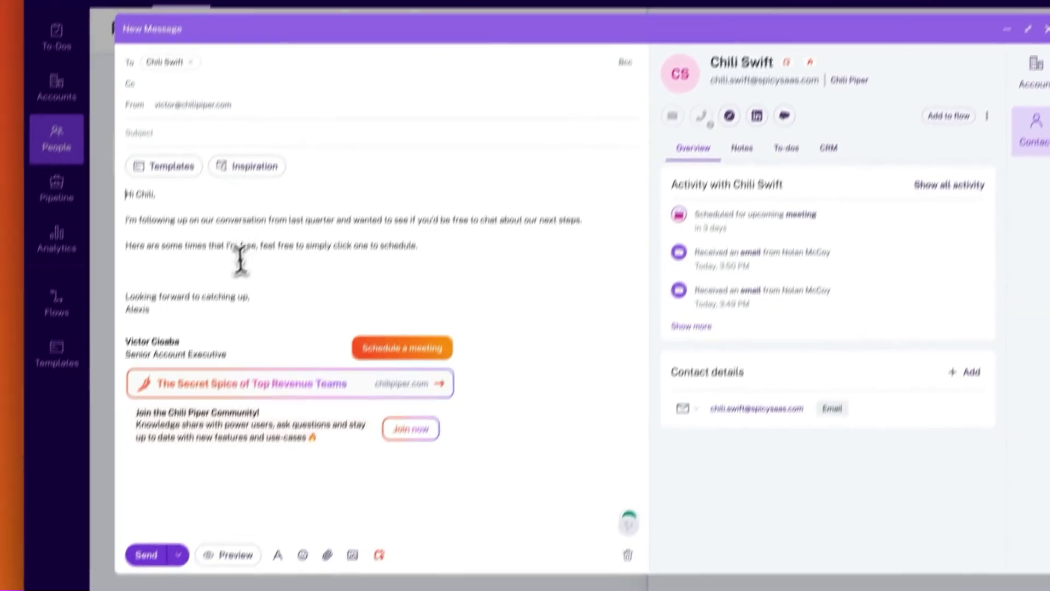
{"action": "left_click", "coordinate": [196, 356]}
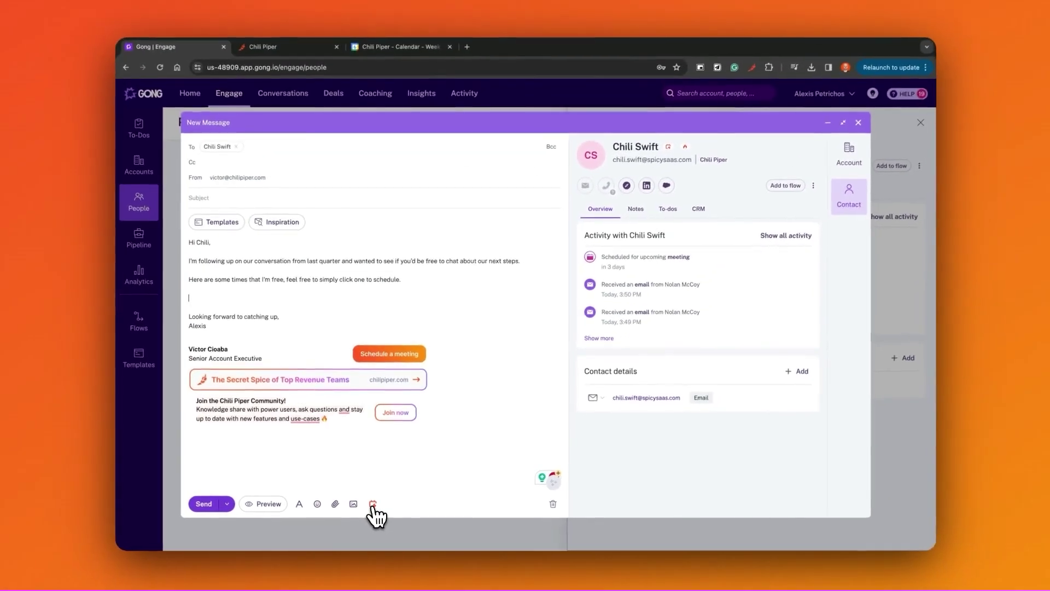
Insert suggested Wednesday 1:15–1:45 PM and Friday 10:15–10:45 AM times into the email.
{"action": "left_click", "coordinate": [373, 486]}
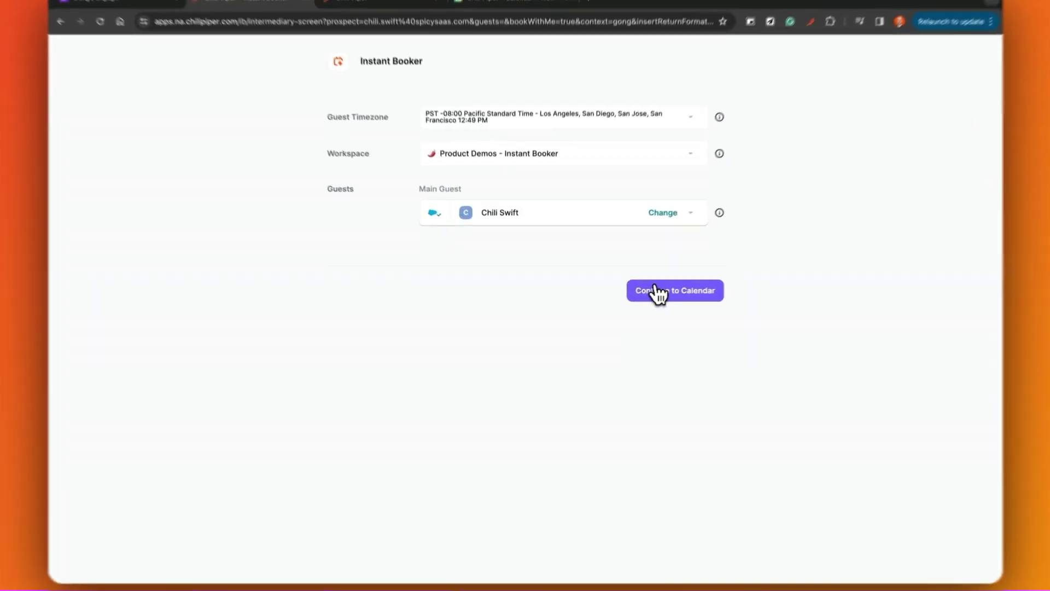
{"action": "left_click", "coordinate": [650, 300]}
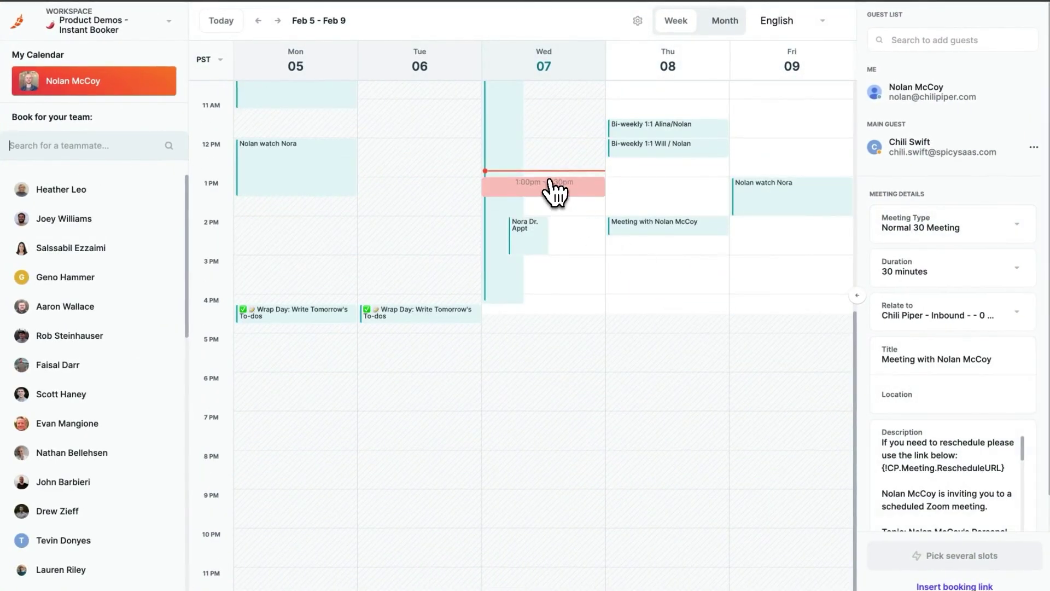
{"action": "left_click", "coordinate": [554, 197]}
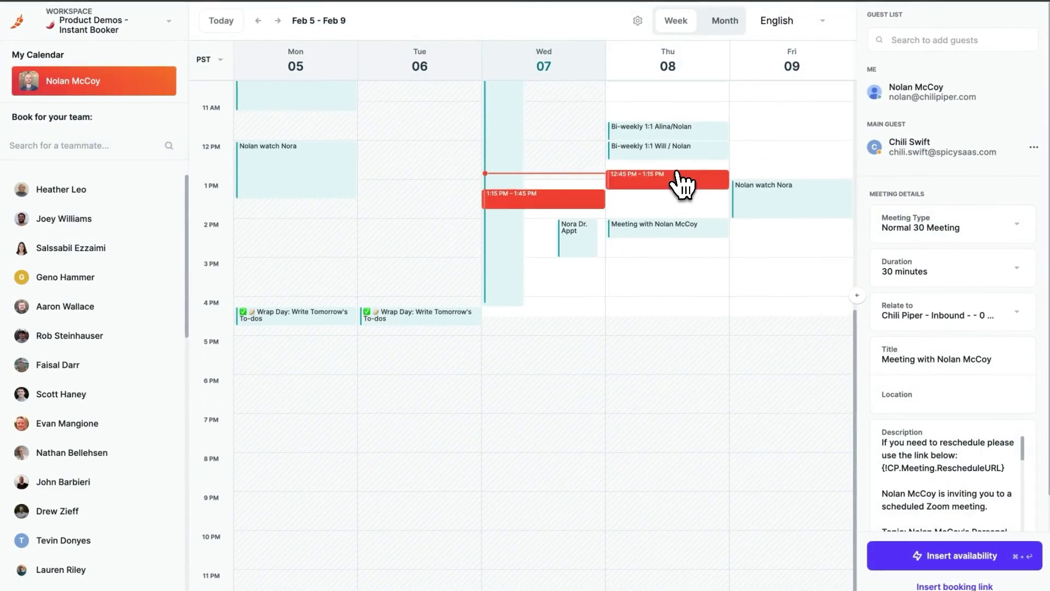
{"action": "scroll", "coordinate": [684, 184], "scroll_direction": "up", "scroll_amount": 3}
{"action": "left_click", "coordinate": [777, 223]}
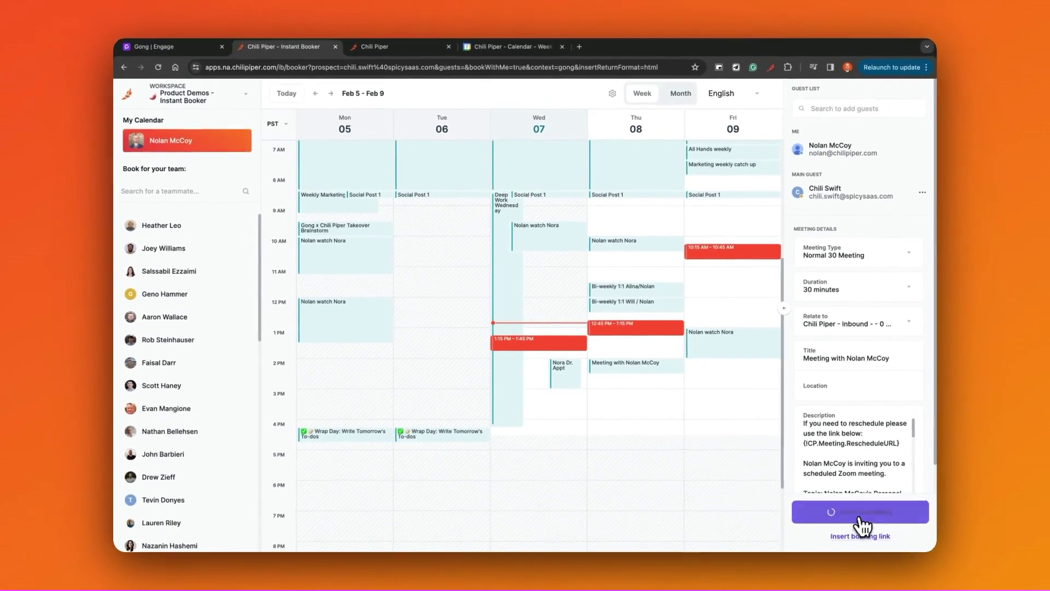
{"action": "left_click", "coordinate": [878, 525]}
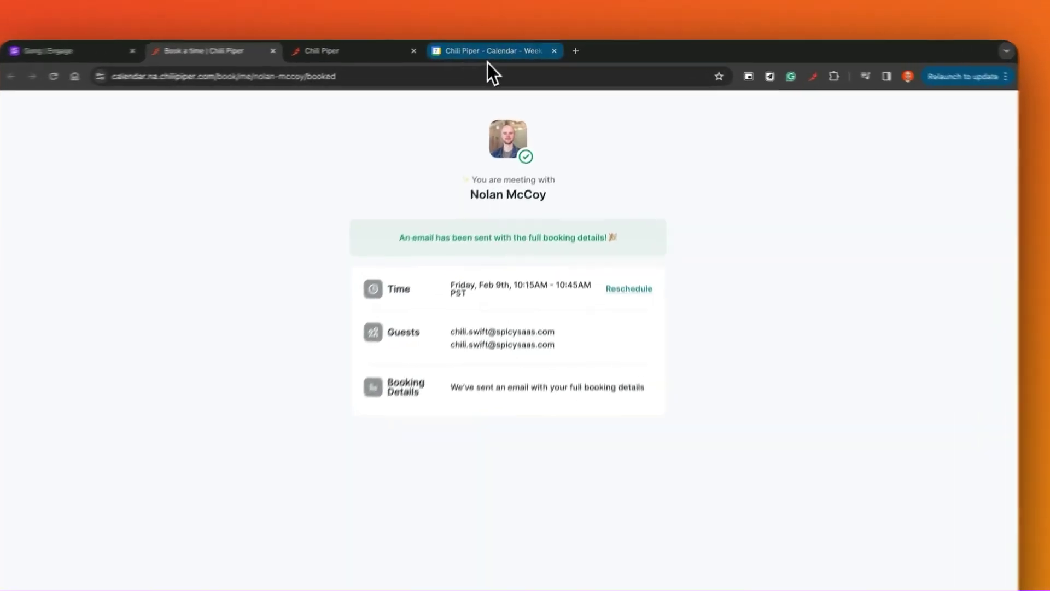
Open the Feb 8, 2:00–2:30pm meeting in Google Calendar and follow its join.gong.io link.
{"action": "left_click", "coordinate": [506, 51]}
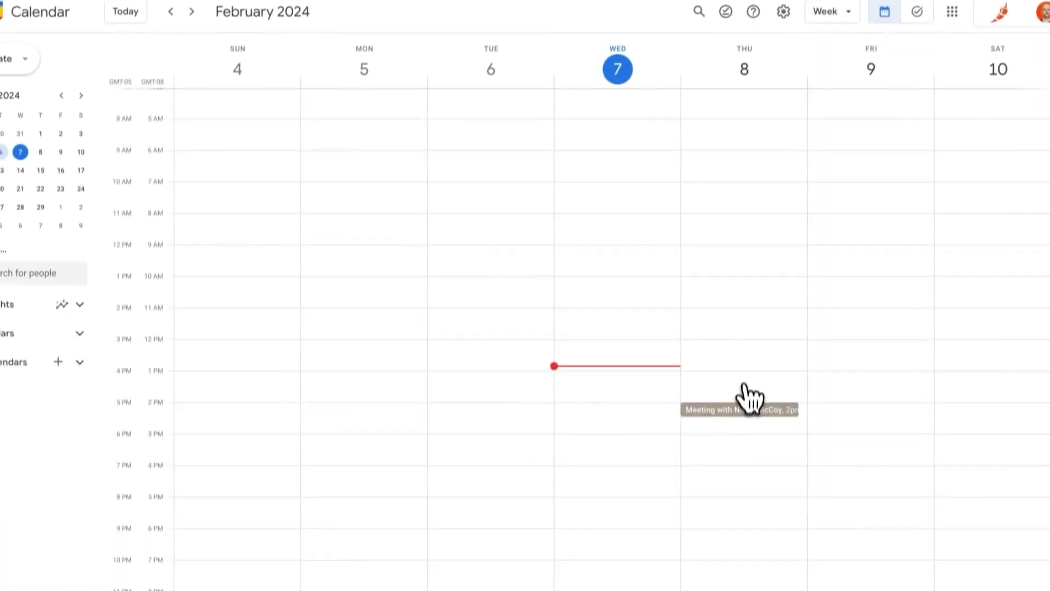
{"action": "left_click", "coordinate": [745, 395]}
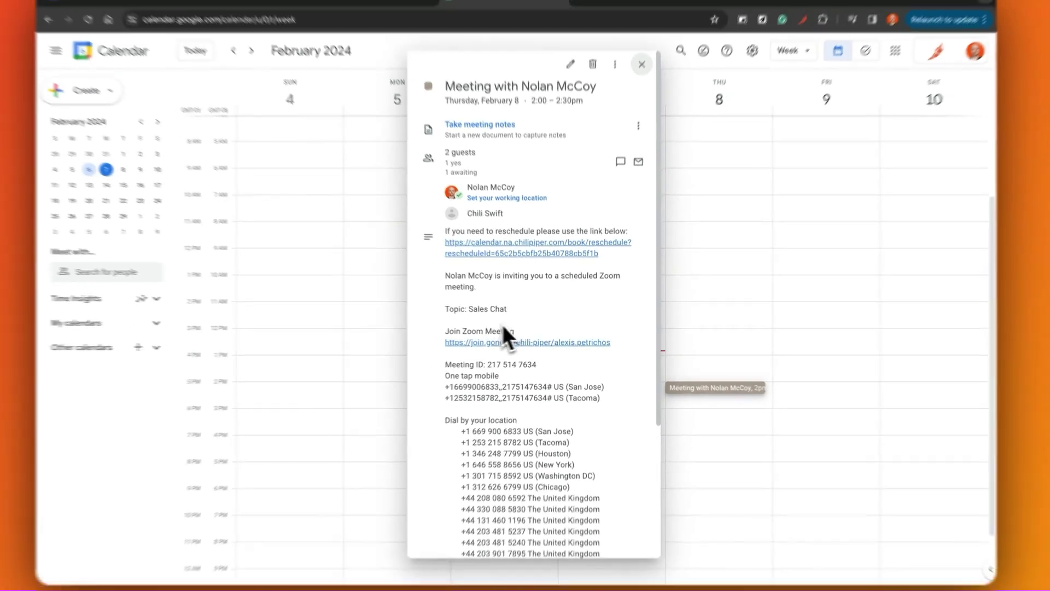
{"action": "left_click", "coordinate": [486, 340]}
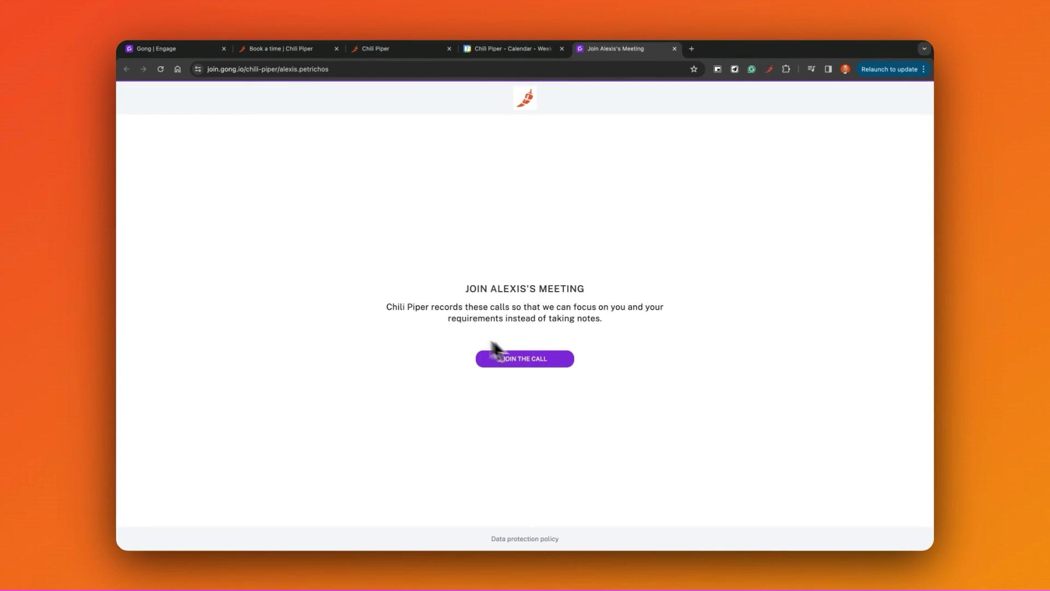
Join the recorded call from the Gong meeting page so it starts connecting.
{"action": "left_click", "coordinate": [516, 354]}
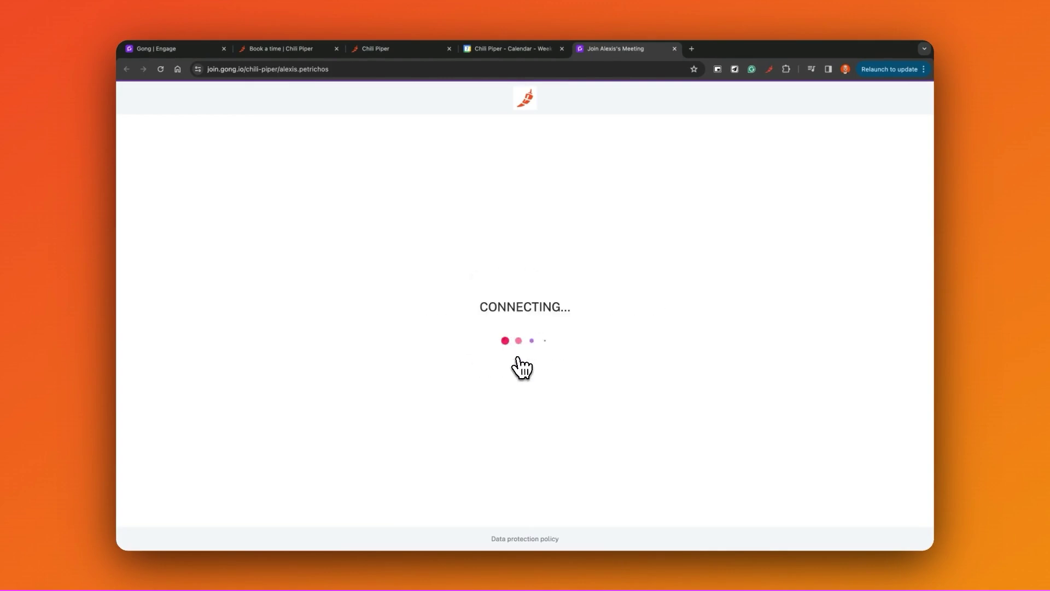